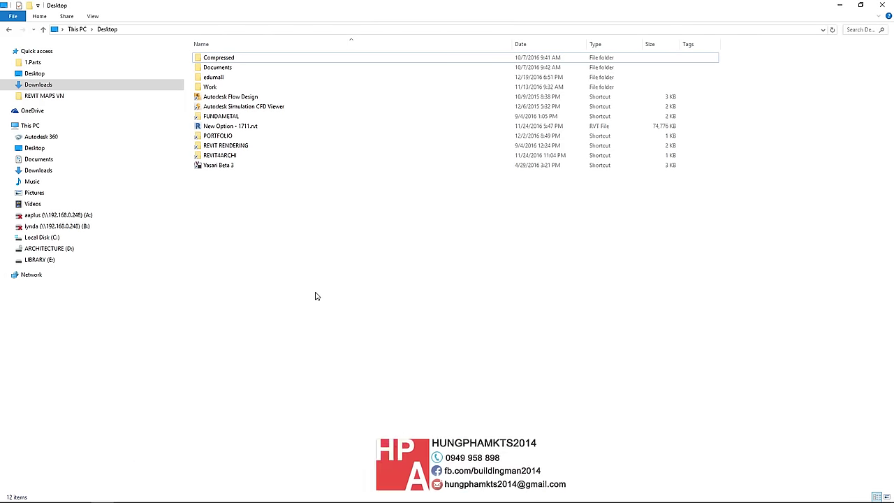
Step: Select New Option - 1711.rvt among the Desktop folder's files
click(232, 127)
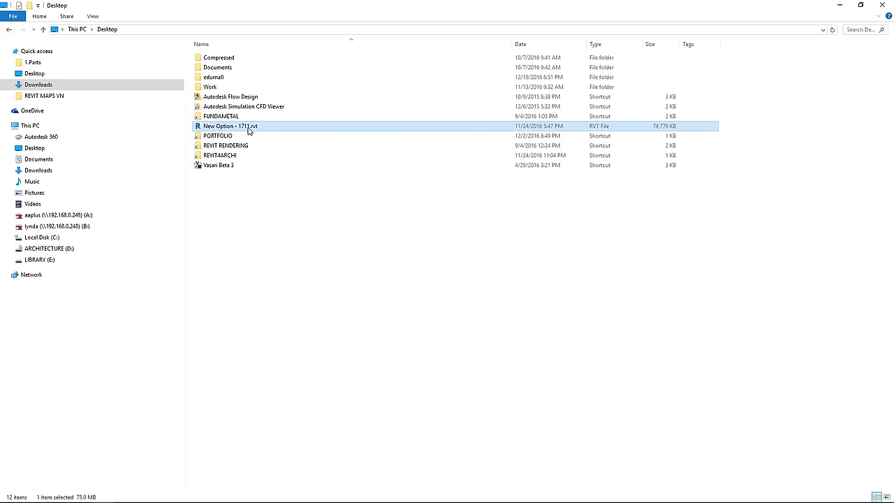
Step: Launch New Option - 1711.rvt in Revit 2017, stopping at the 3-unresolved-references warning
double_click(249, 129)
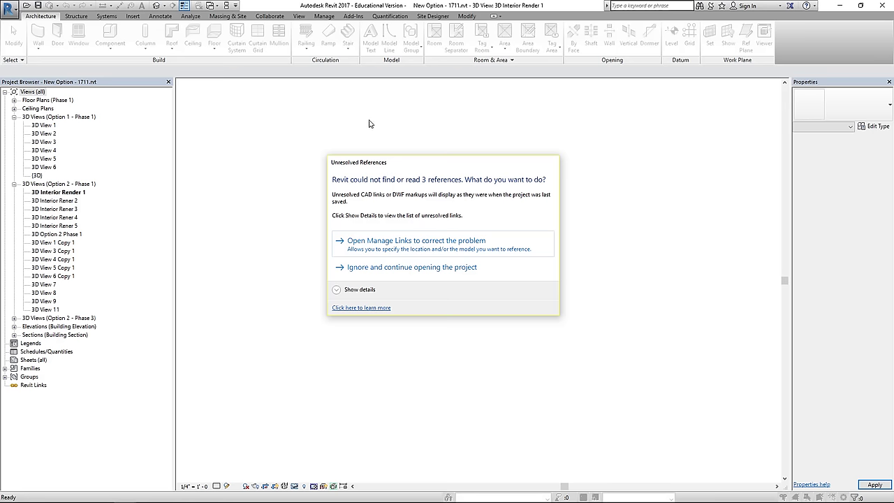
Step: Ignore the 3 missing references, then dismiss the video driver Display Error, which closes Revit
click(380, 272)
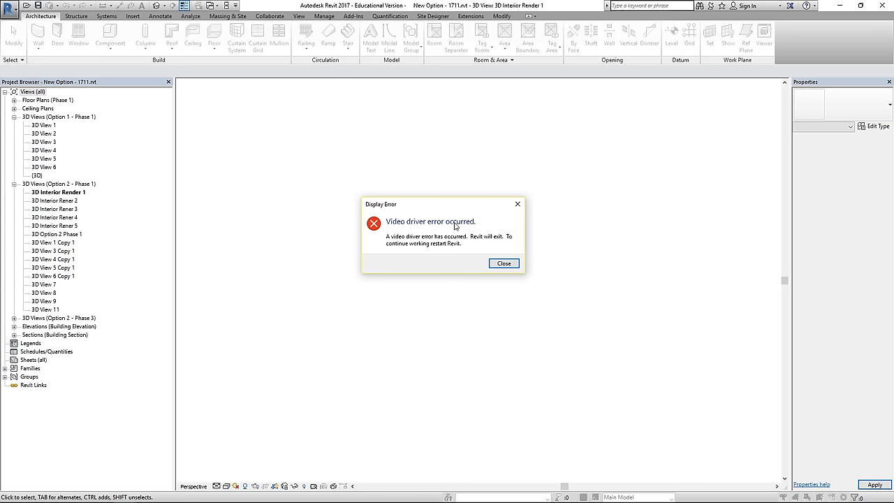
drag(432, 207, 388, 175)
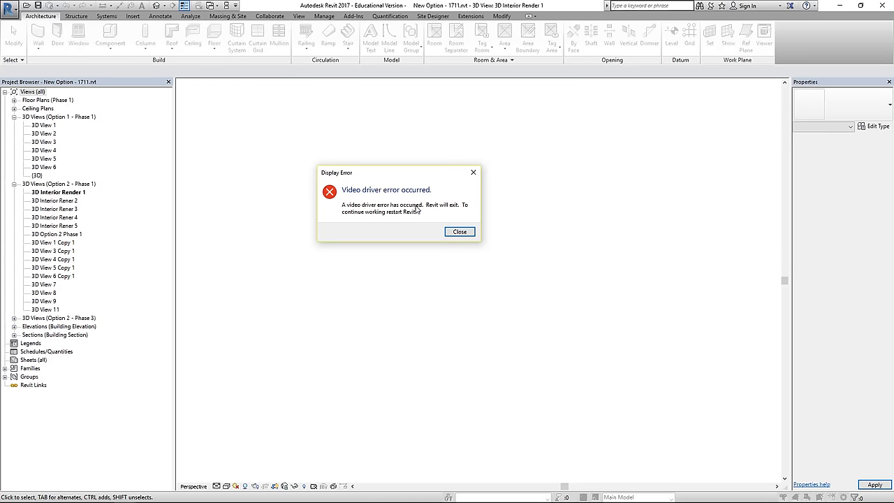
click(472, 172)
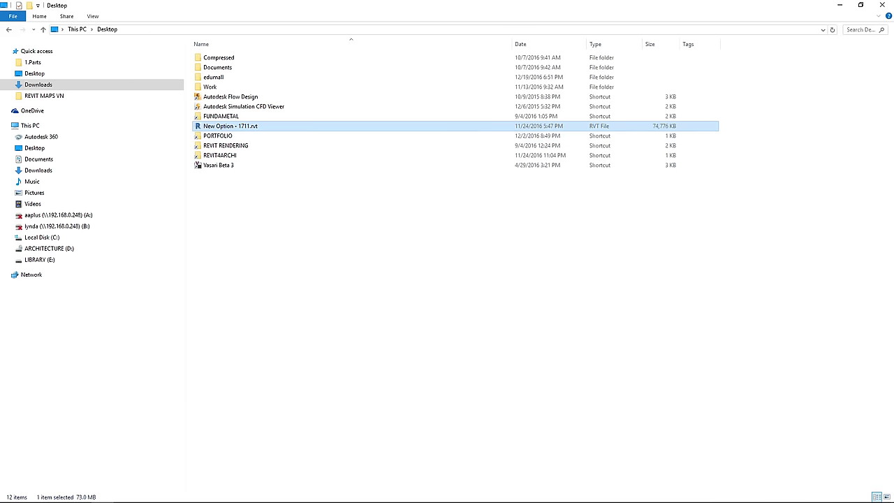
Step: Reopen New Option - 1711.rvt from the Desktop via Revit's start screen
click(125, 493)
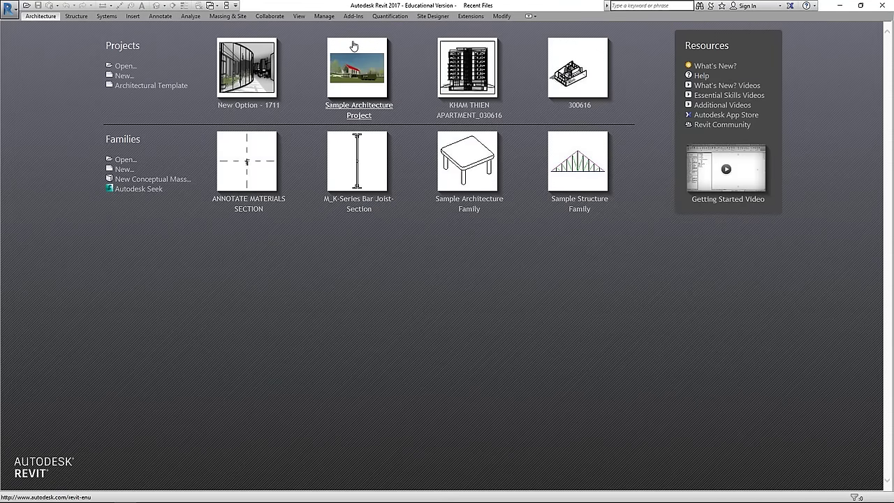
mouse_move(357, 68)
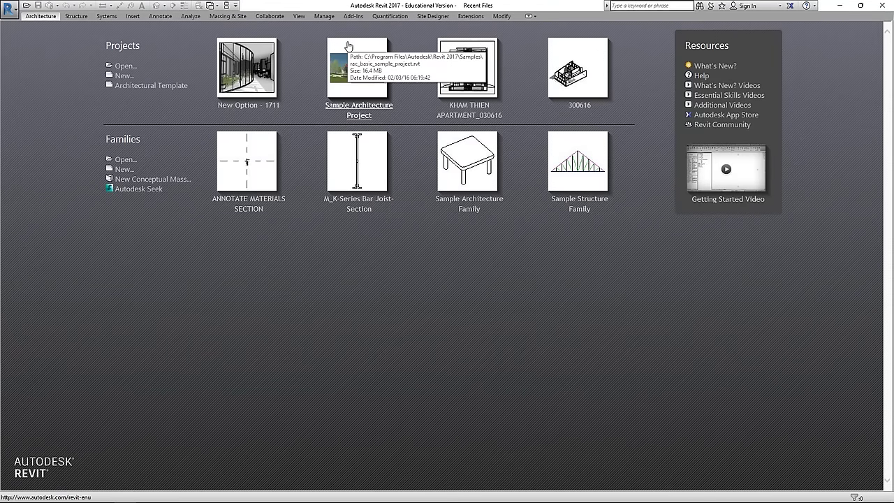
click(124, 67)
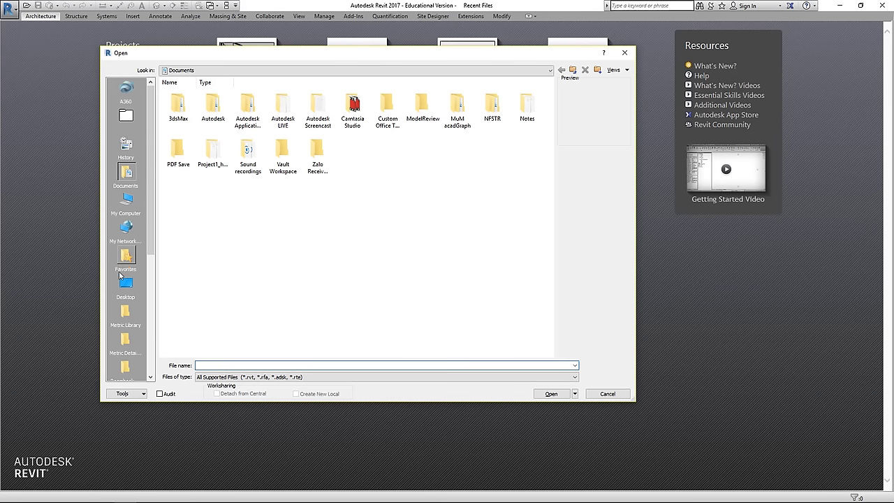
click(129, 285)
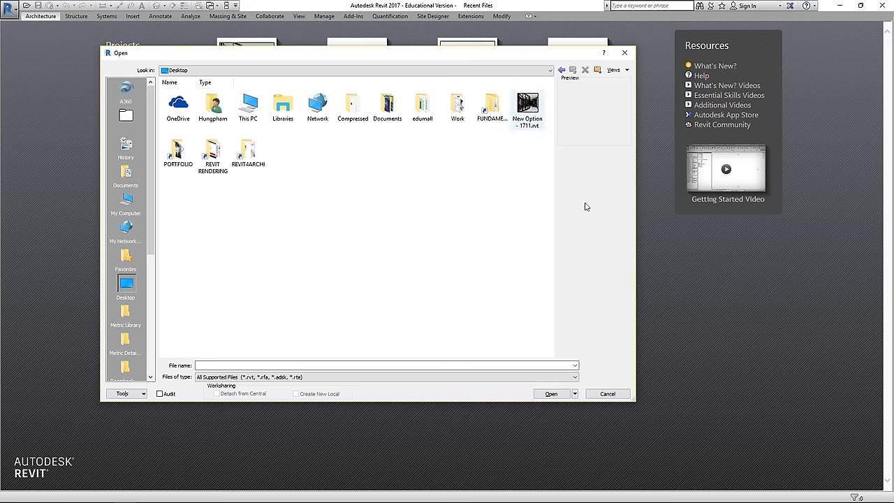
click(528, 108)
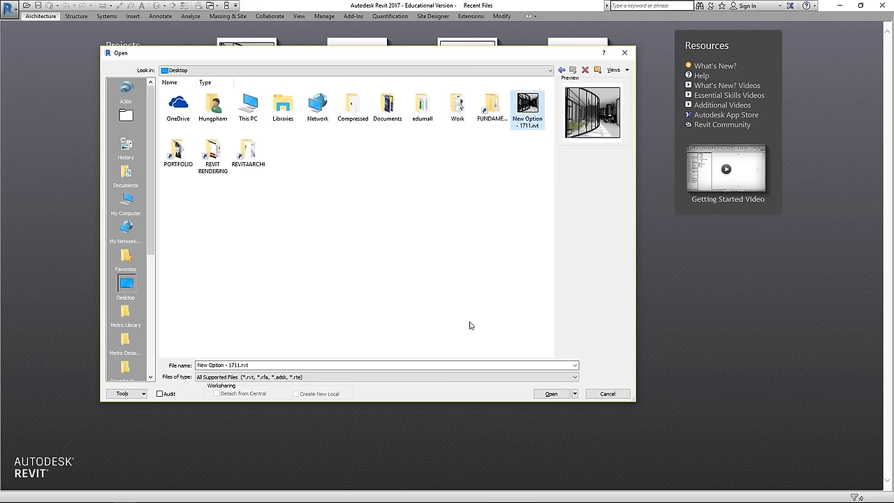
click(549, 394)
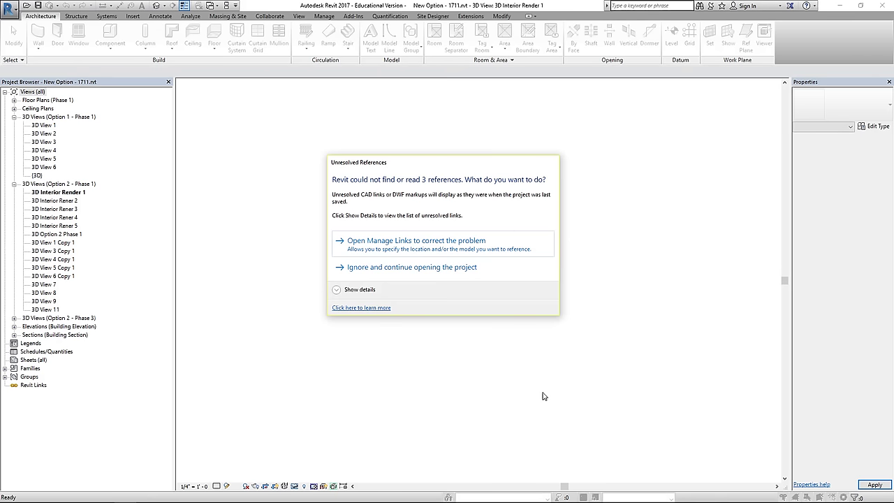
Step: Ignore the unresolved references so the project opens on 3D Interior Render 1
click(405, 266)
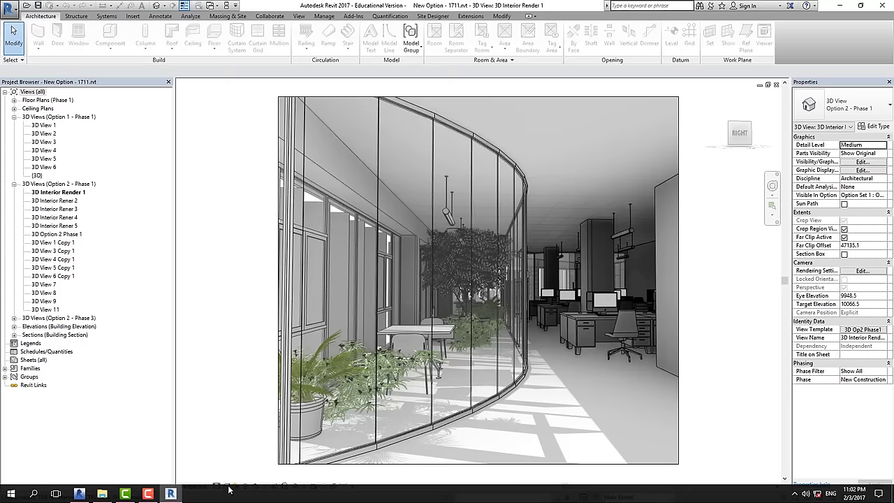
Step: Change the visual style of the 3D Interior Render 1 view
click(225, 486)
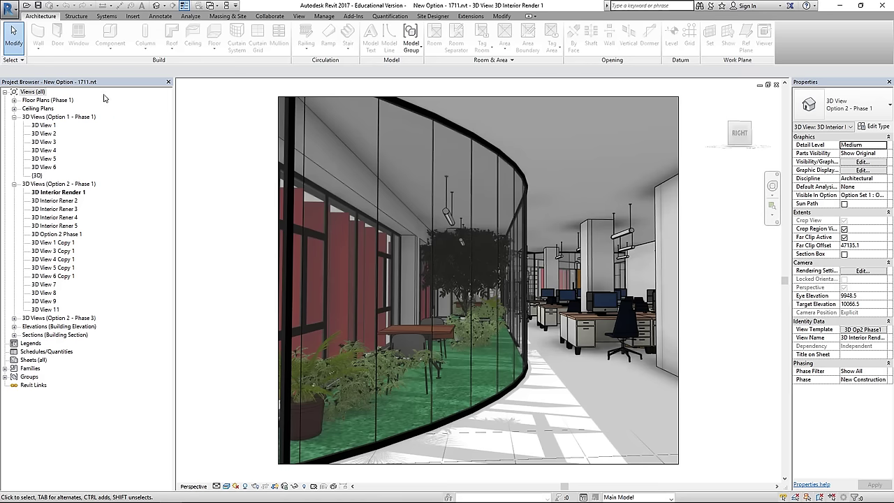
Step: Open FLOOR PLAN - OP1 - PHASE 1 from the Phase 1 floor plans and show the Manage tab
double_click(42, 125)
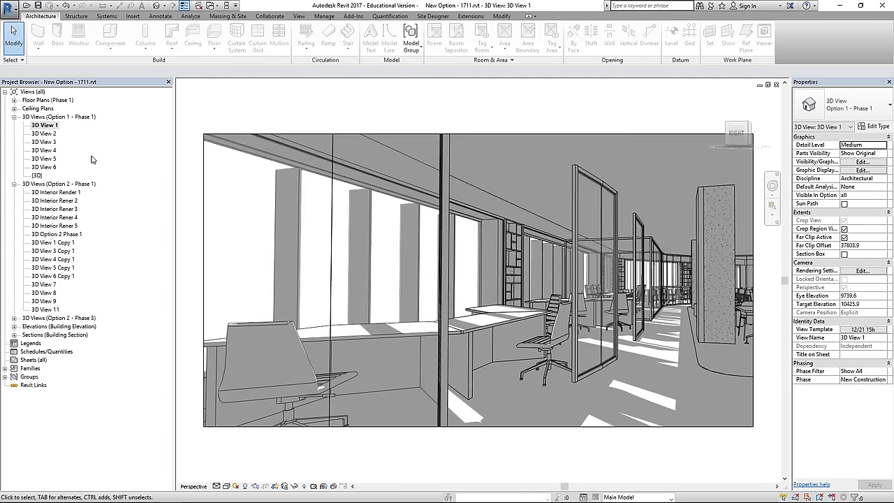
double_click(39, 101)
double_click(41, 108)
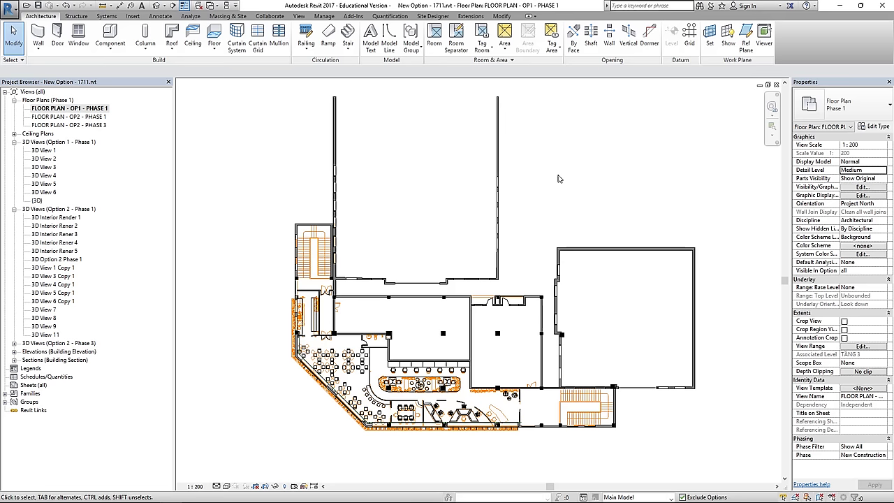
click(325, 16)
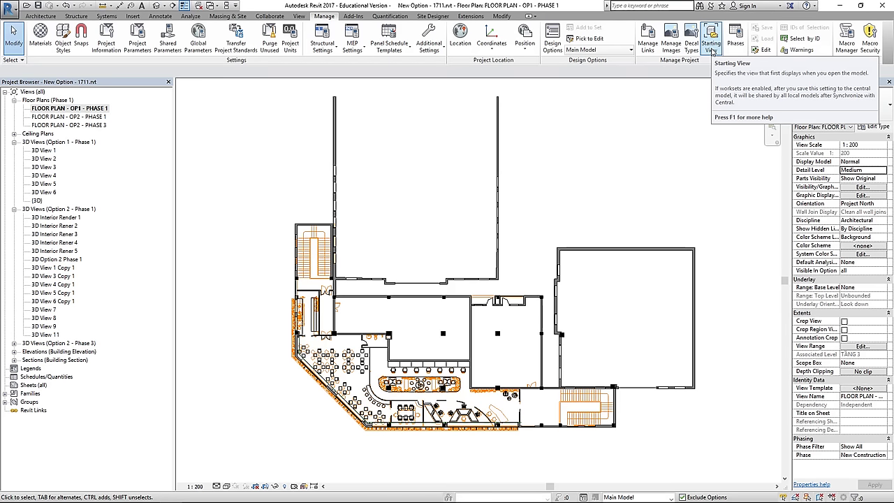
Step: Set the project's Starting View to 'Floor Plan: FLOOR PLAN - OP1 - PHASE 1'
click(711, 51)
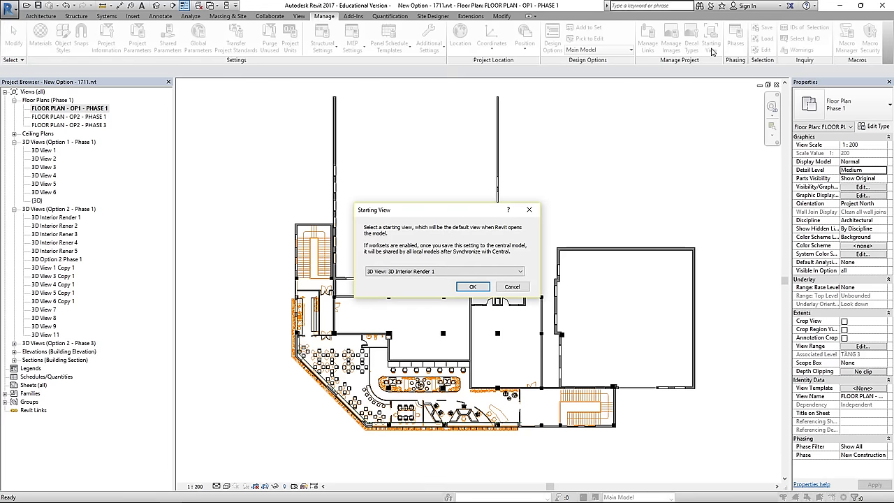
click(445, 273)
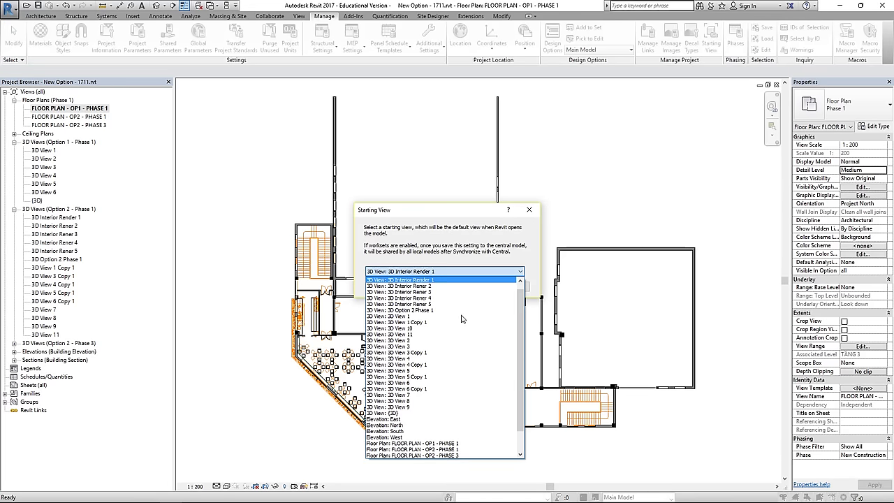
scroll(465, 363, down, 2)
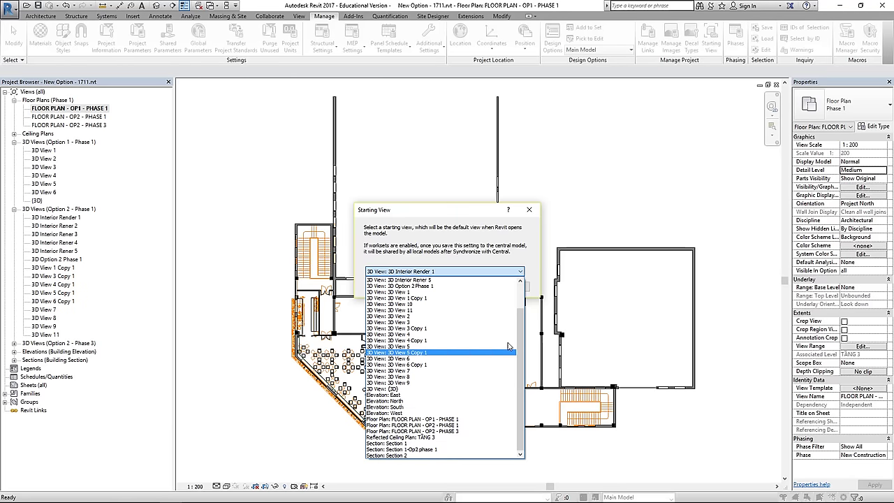
click(451, 419)
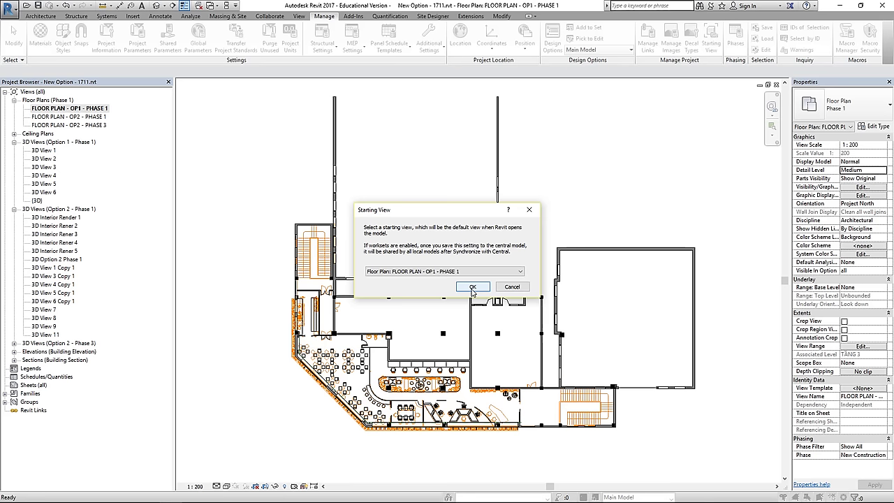
click(471, 288)
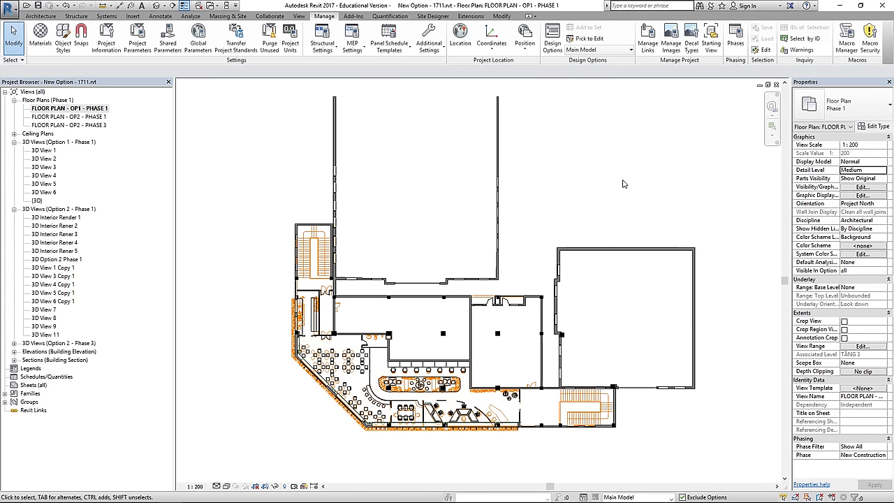
Step: Cycle through the open views, then close them and save the project
key(ctrl+Tab)
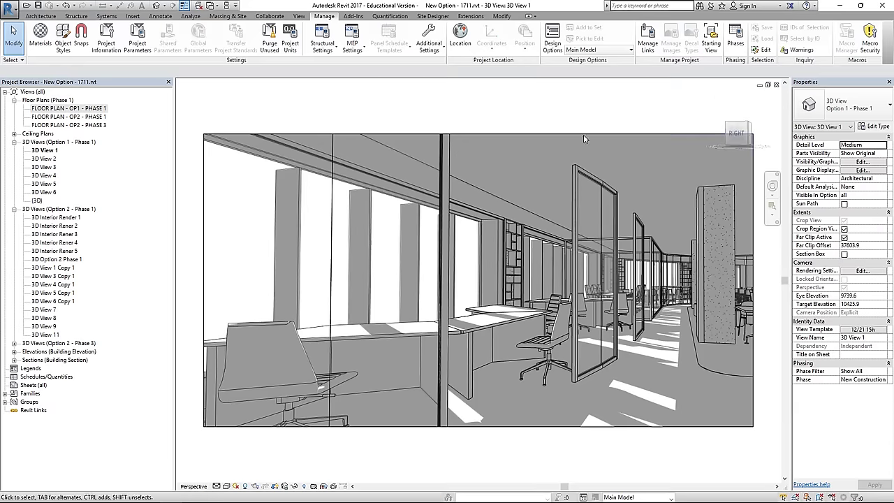
key(ctrl+Tab)
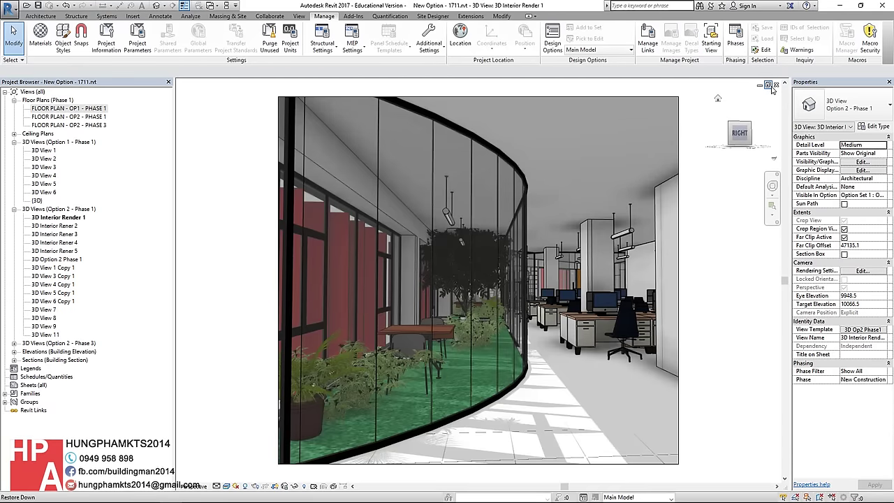
click(774, 85)
click(370, 262)
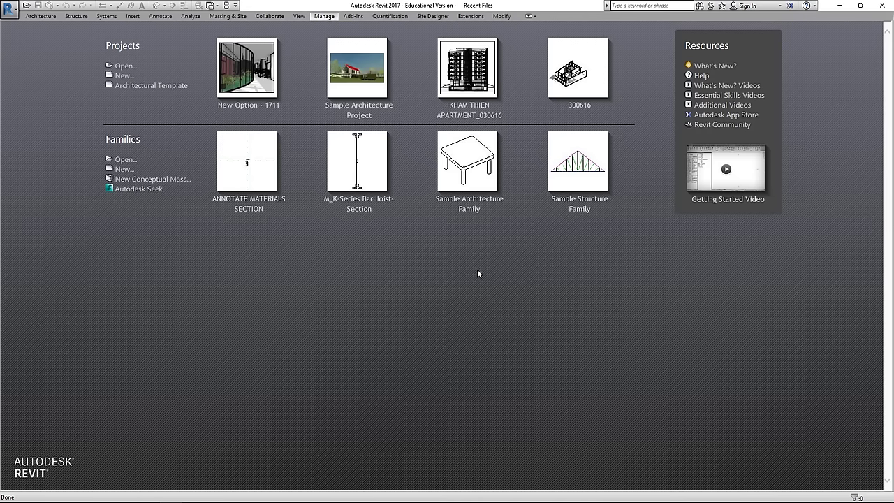
Step: Reopen New Option - 1711.rvt from the Desktop
click(124, 66)
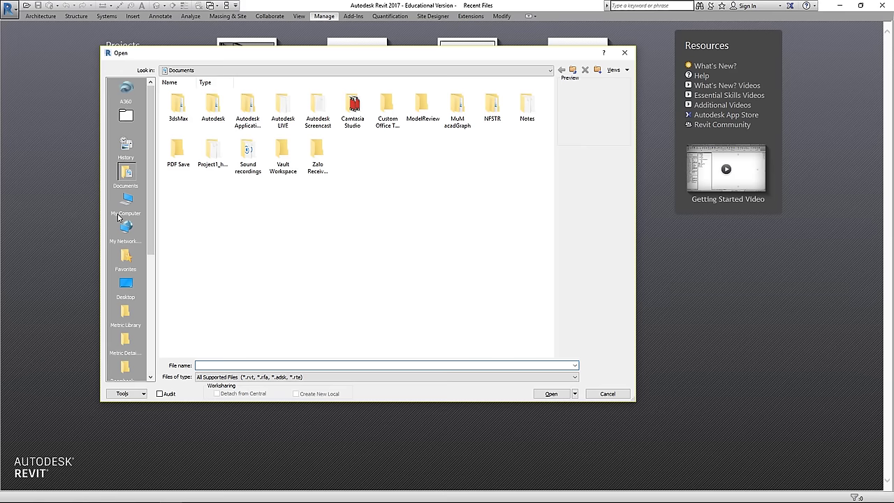
click(128, 290)
click(178, 151)
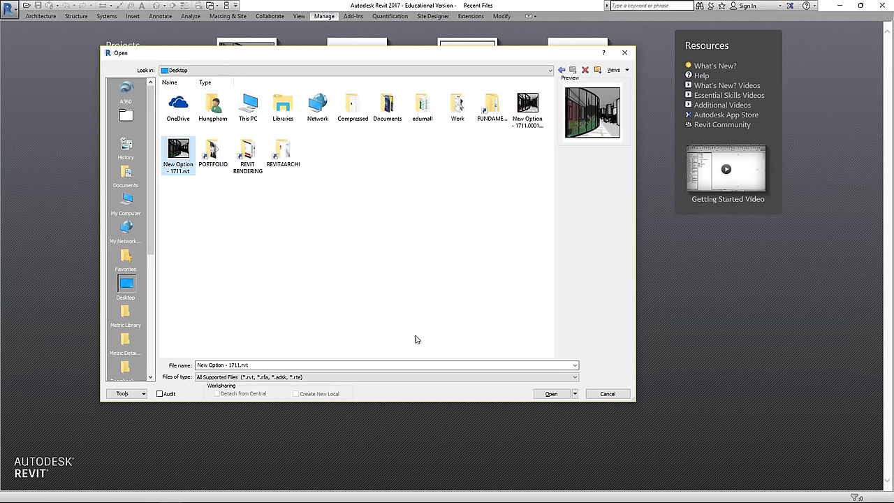
click(549, 394)
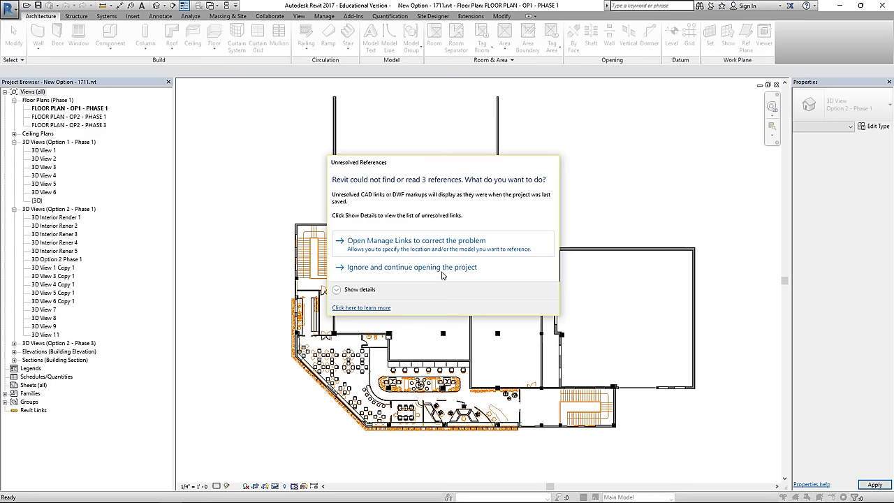
Step: Ignore the missing references so the project opens on FLOOR PLAN - OP1 - PHASE 1, then pan slightly
click(442, 272)
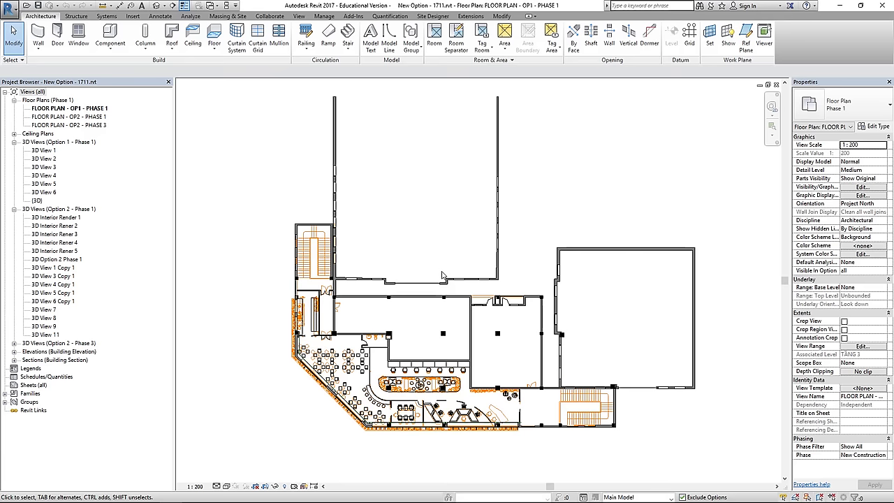
middle_drag(549, 197, 538, 198)
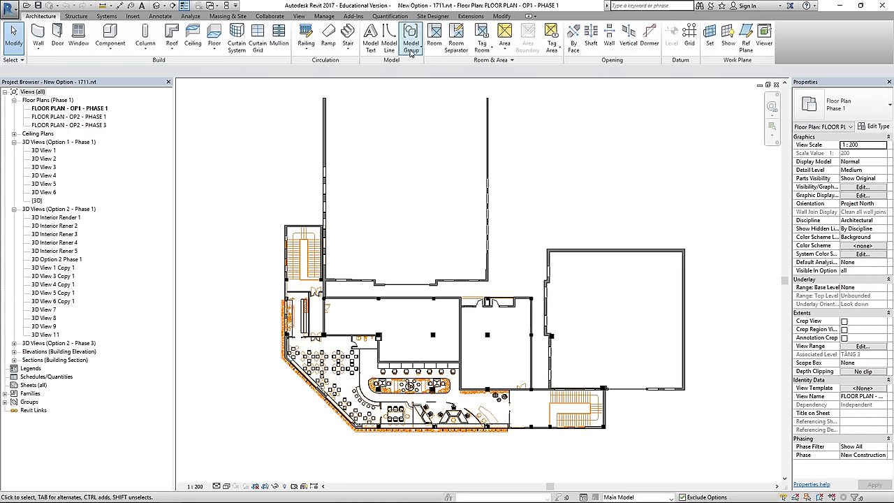
Step: Switch to the Manage tab, where the Starting View setting lives
click(324, 15)
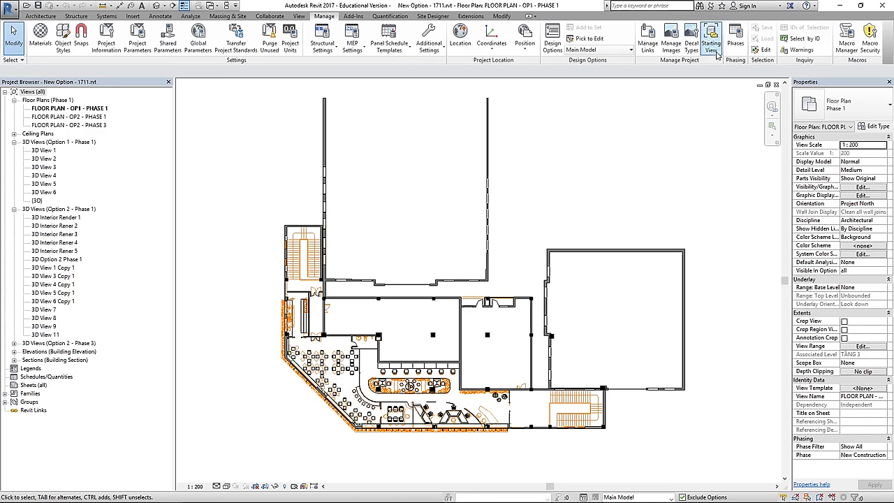